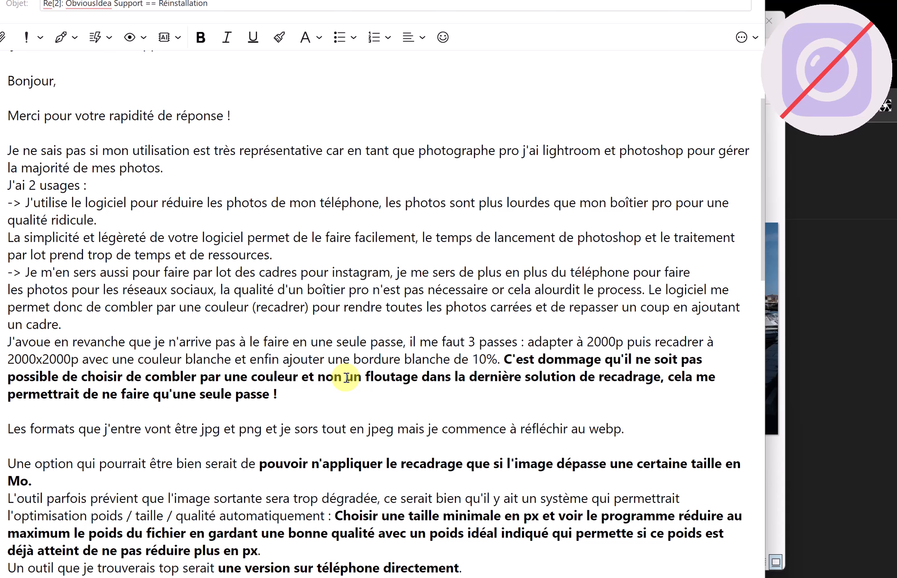
Review the email's request for a colour fill instead of blur, and look up the recommended Instagram image sizes in the browser.
{"action": "left_click_drag", "start_coordinate": [346, 376], "coordinate": [416, 377]}
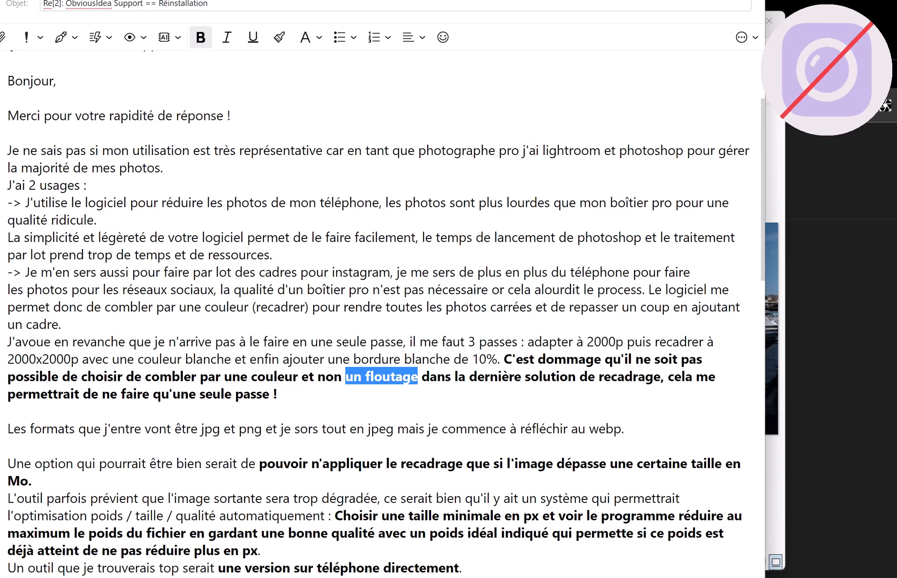
{"action": "left_click", "coordinate": [684, 1]}
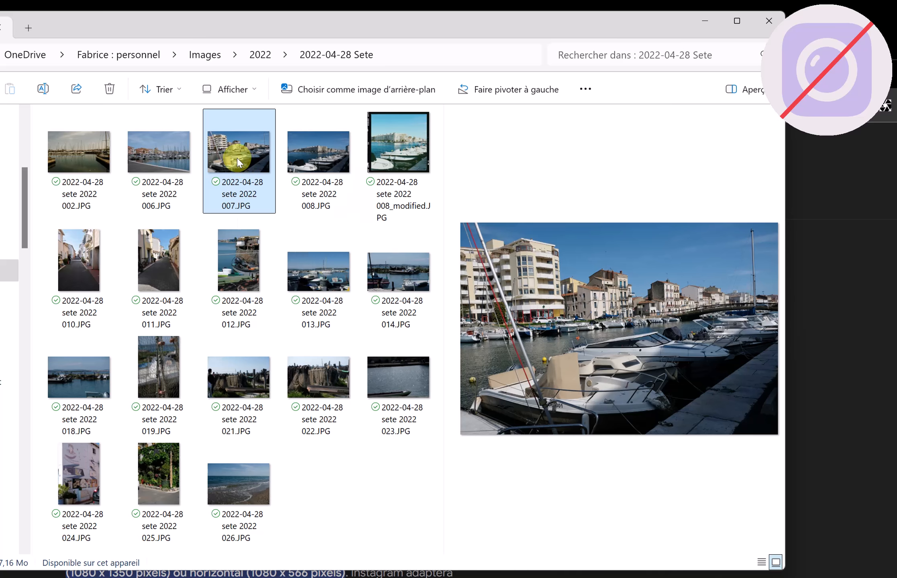
{"action": "mouse_move", "coordinate": [237, 158]}
{"action": "key", "text": "alt+Tab"}
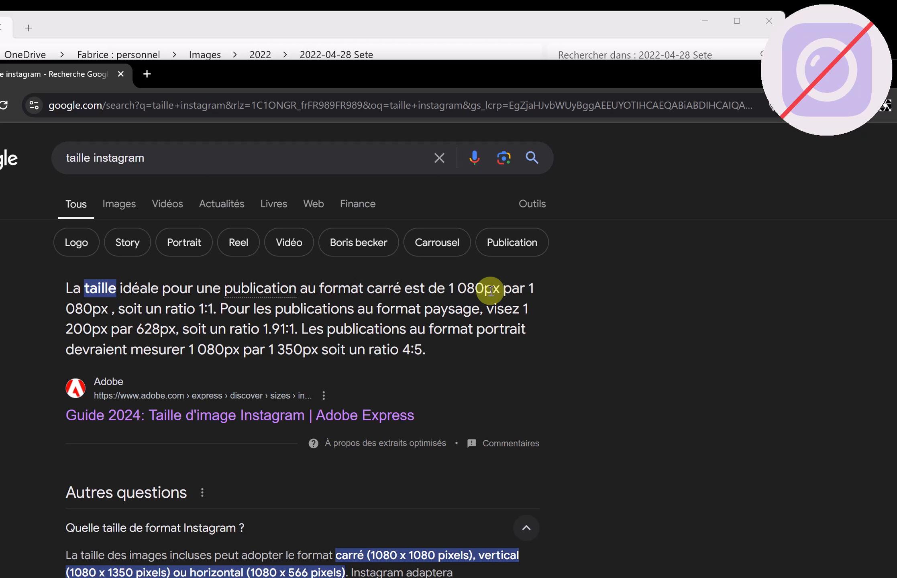
In the 2022-04-28 Sete photo folder, select the photos ending in 019, 007 and 008_modified together.
{"action": "left_click", "coordinate": [227, 29]}
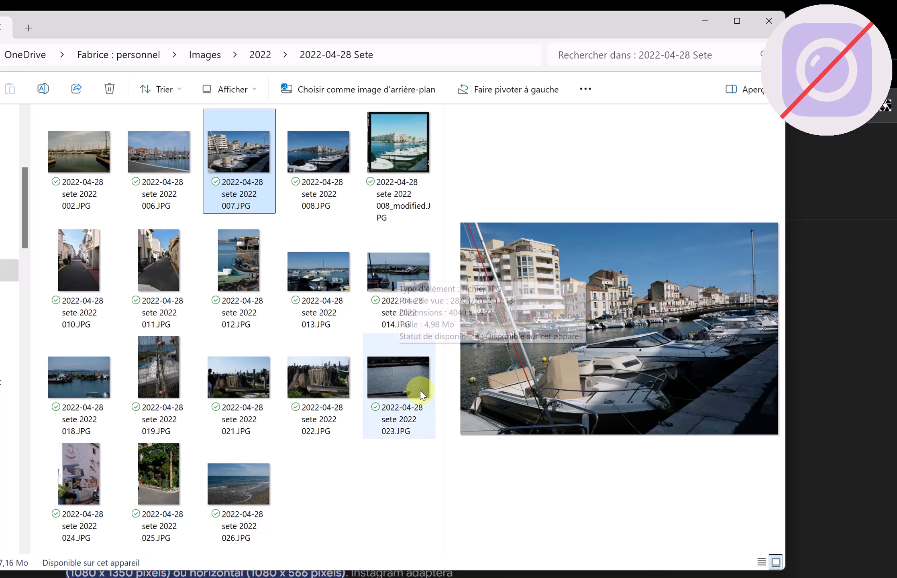
{"action": "left_click", "coordinate": [253, 265]}
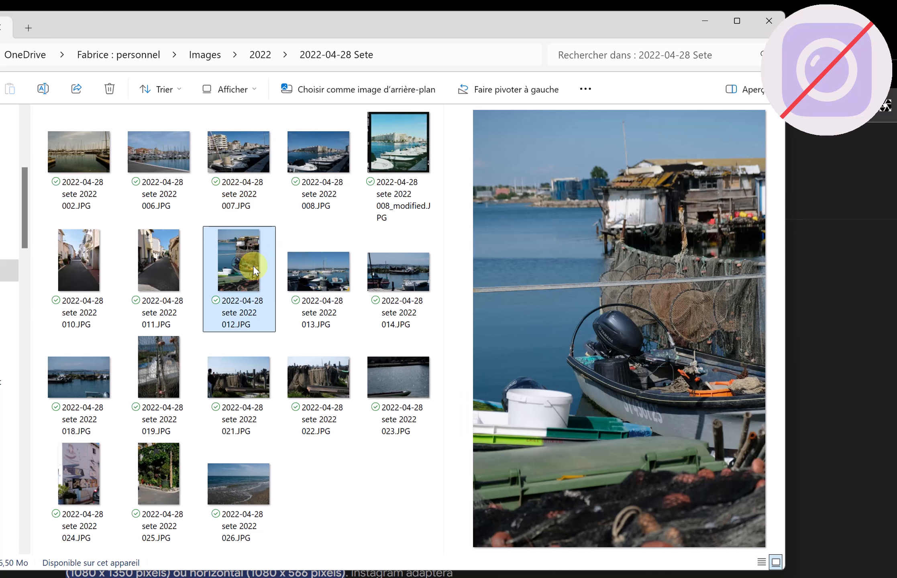
{"action": "left_click", "coordinate": [167, 355]}
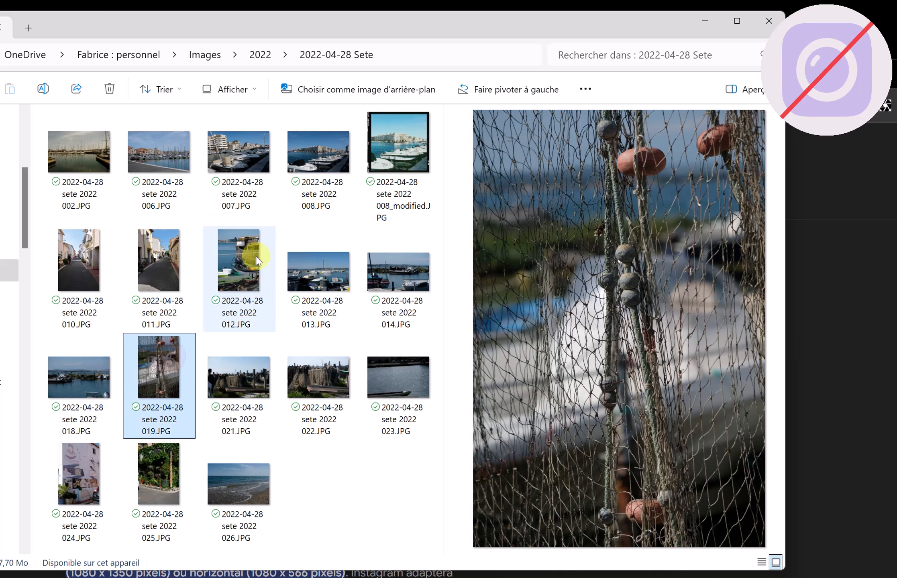
{"action": "left_click", "coordinate": [252, 139], "text": "ctrl"}
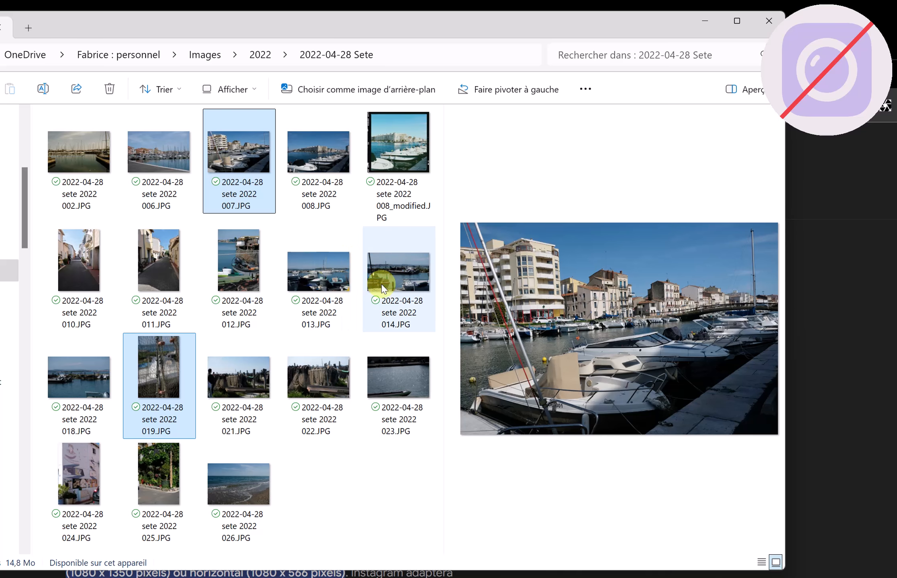
{"action": "mouse_move", "coordinate": [399, 164]}
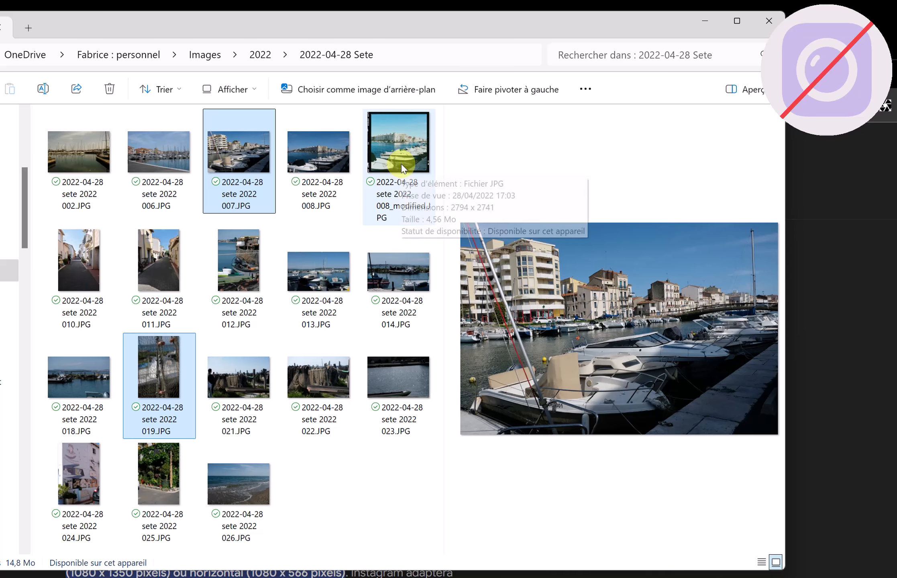
{"action": "left_click", "coordinate": [398, 156], "text": "ctrl"}
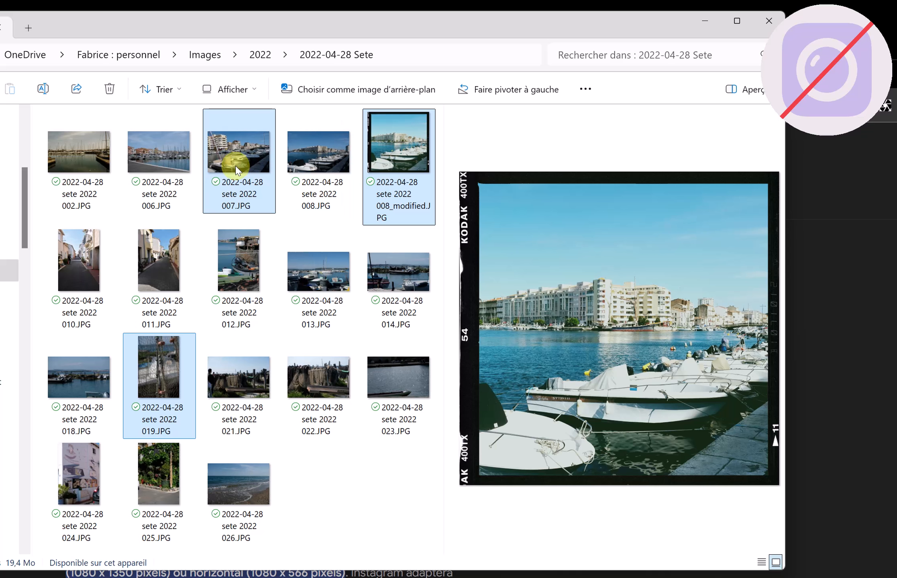
Open the three selected photos in Light Image Resizer, check the image list and return to the resize options.
{"action": "right_click", "coordinate": [233, 158]}
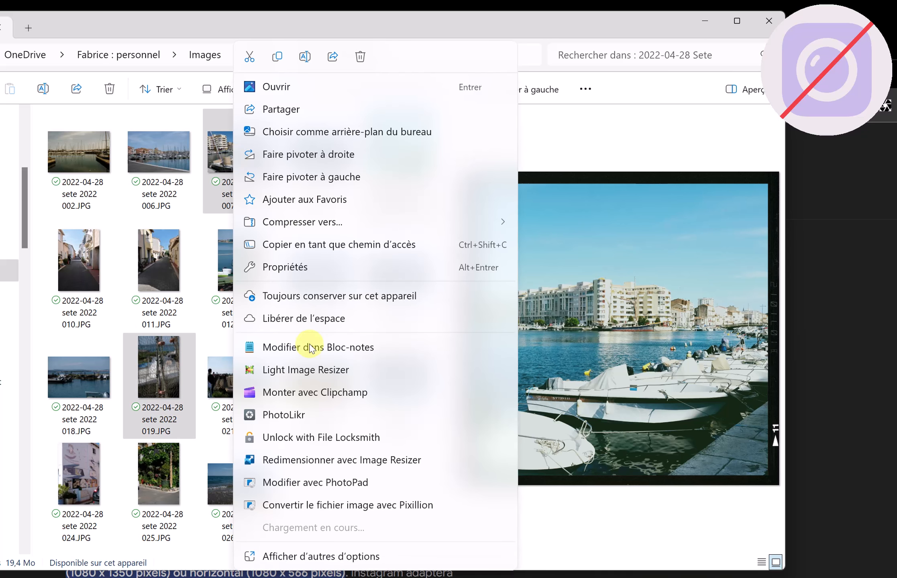
{"action": "left_click", "coordinate": [305, 375]}
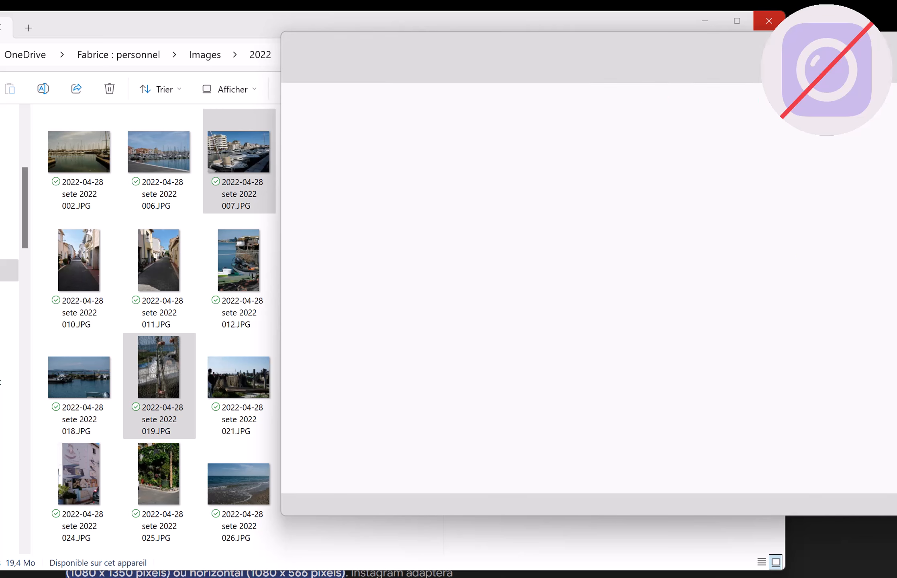
{"action": "key", "text": "alt+F4"}
{"action": "right_click", "coordinate": [229, 147]}
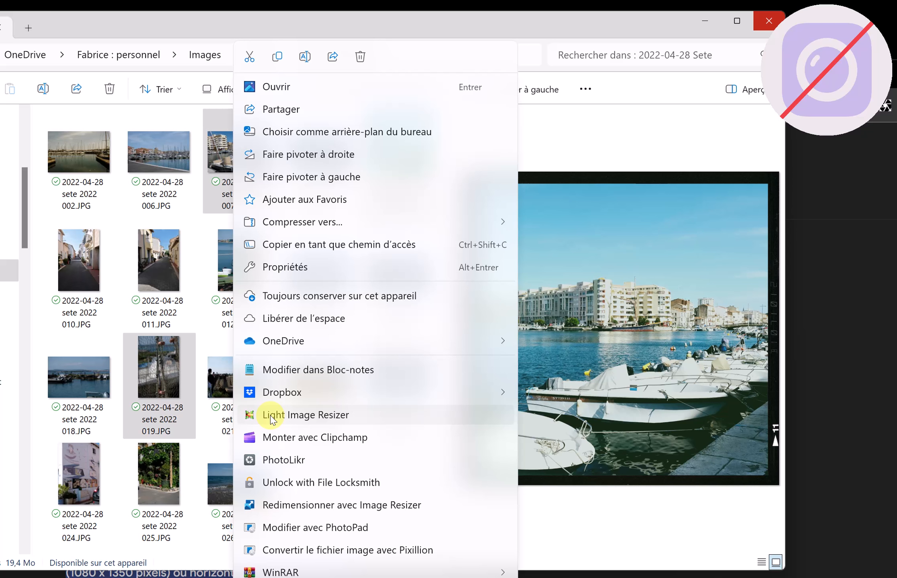
{"action": "left_click", "coordinate": [271, 416]}
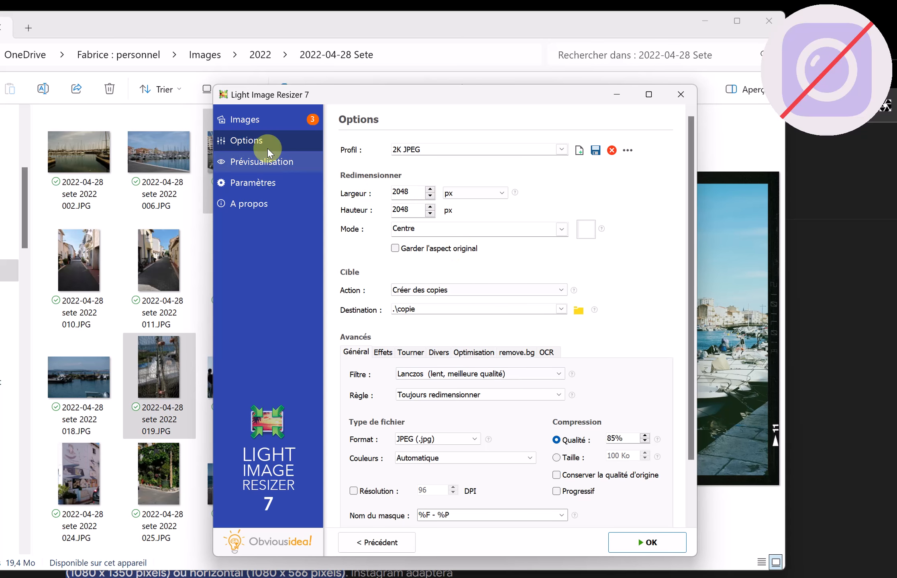
{"action": "left_click", "coordinate": [255, 120]}
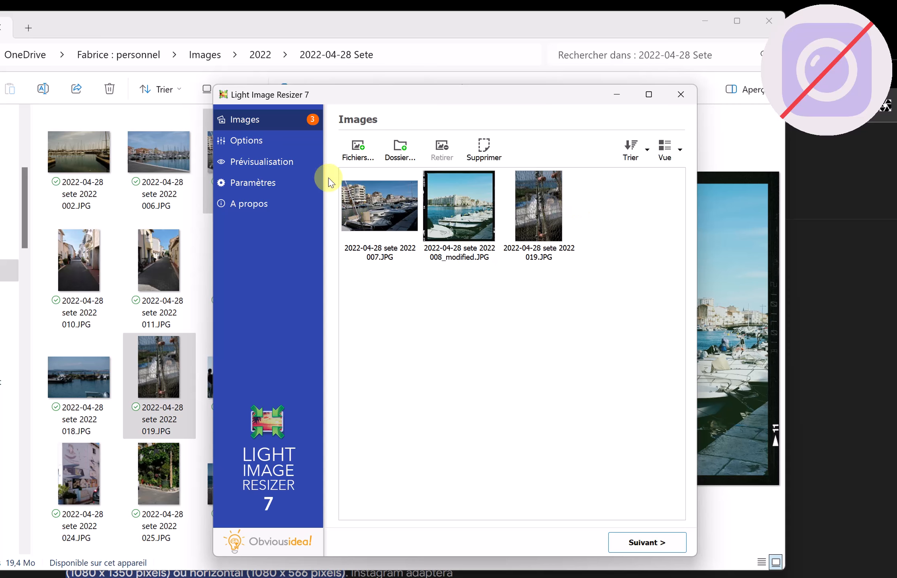
{"action": "left_click", "coordinate": [266, 139]}
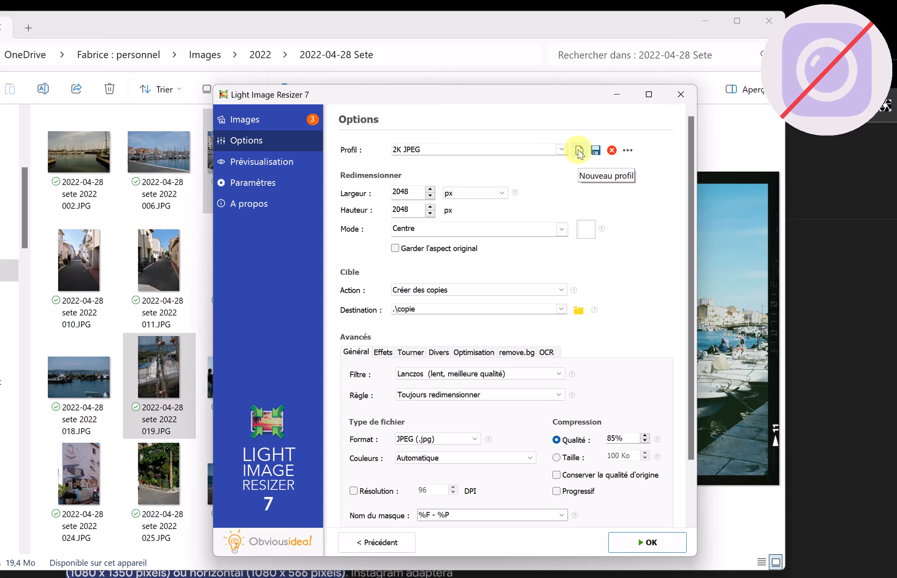
Choose the 1K JPEG profile and rename it "1K JPEG Instagram bord blanc".
{"action": "left_click", "coordinate": [430, 153]}
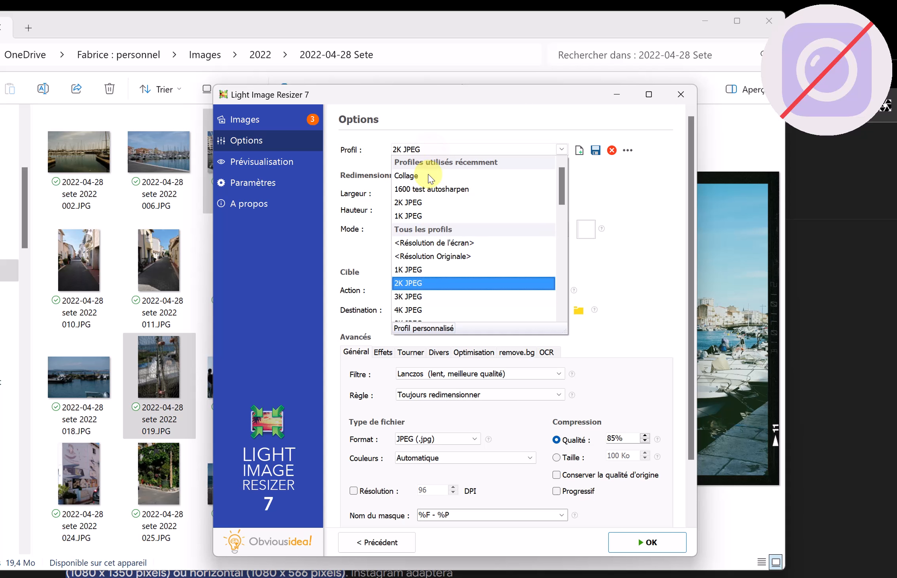
{"action": "left_click", "coordinate": [396, 269]}
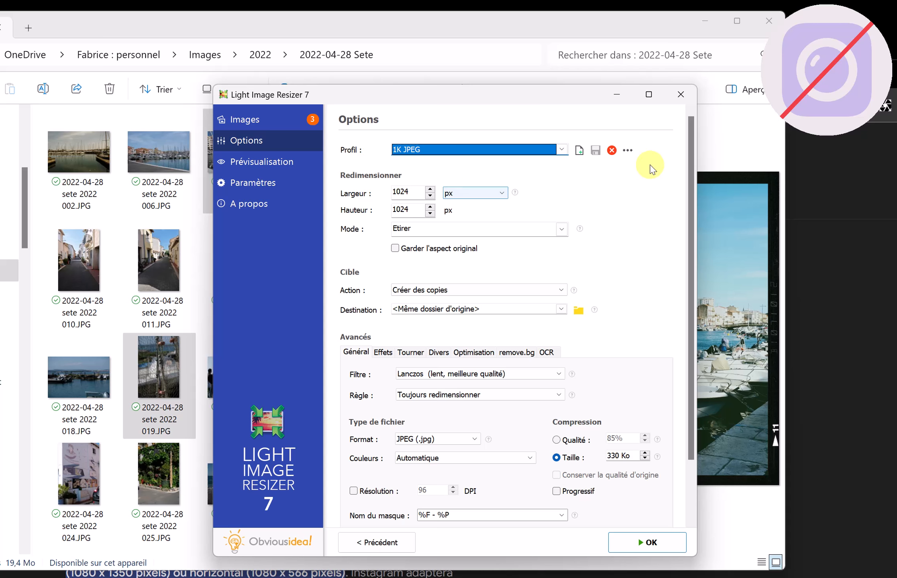
{"action": "left_click", "coordinate": [626, 151]}
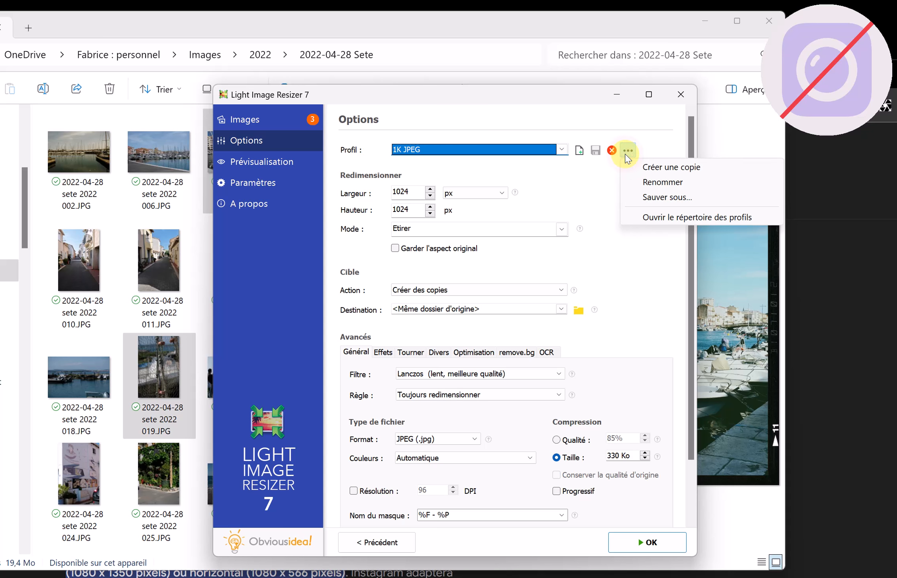
{"action": "left_click", "coordinate": [638, 183]}
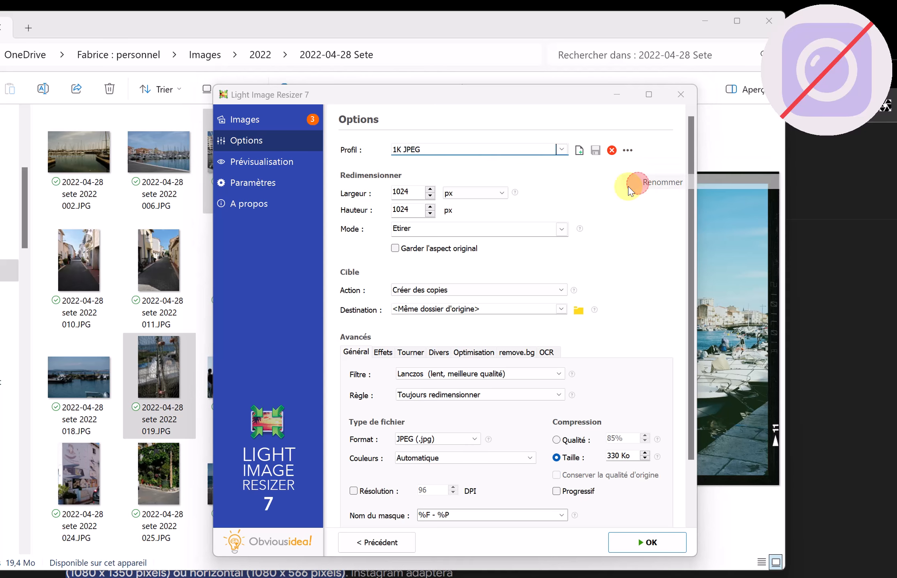
{"action": "mouse_move", "coordinate": [407, 292]}
{"action": "left_mouse_down"}
{"action": "mouse_move", "coordinate": [366, 292]}
{"action": "mouse_move", "coordinate": [390, 292]}
{"action": "left_mouse_up"}
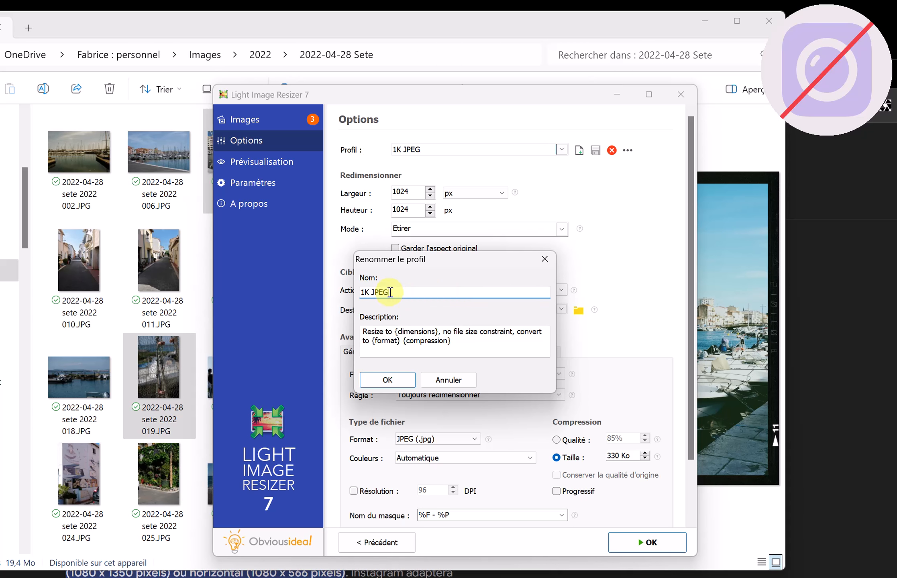
{"action": "type", "text": "Instagram bord blanc"}
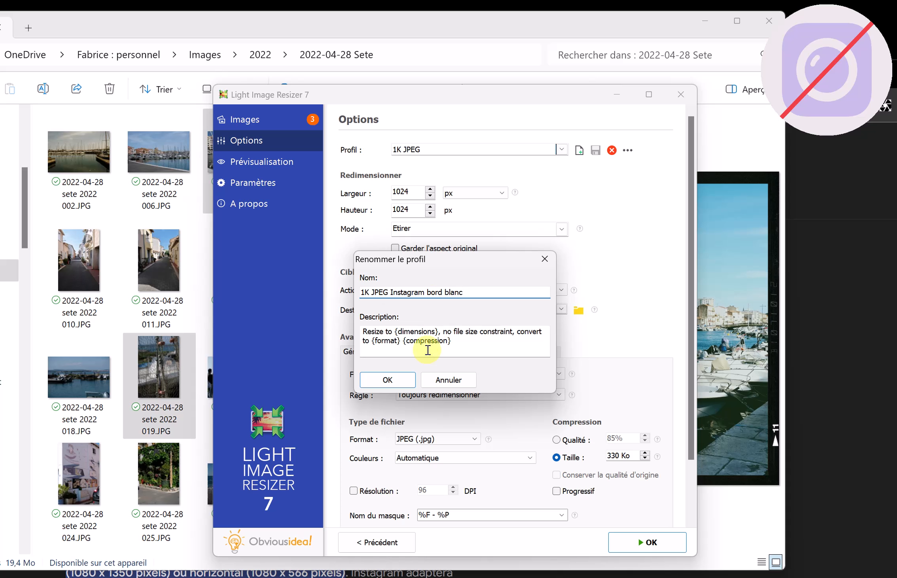
{"action": "left_click", "coordinate": [381, 379]}
Set the profile's resize width and height both to 1000 px.
{"action": "left_click_drag", "start_coordinate": [408, 193], "coordinate": [388, 195]}
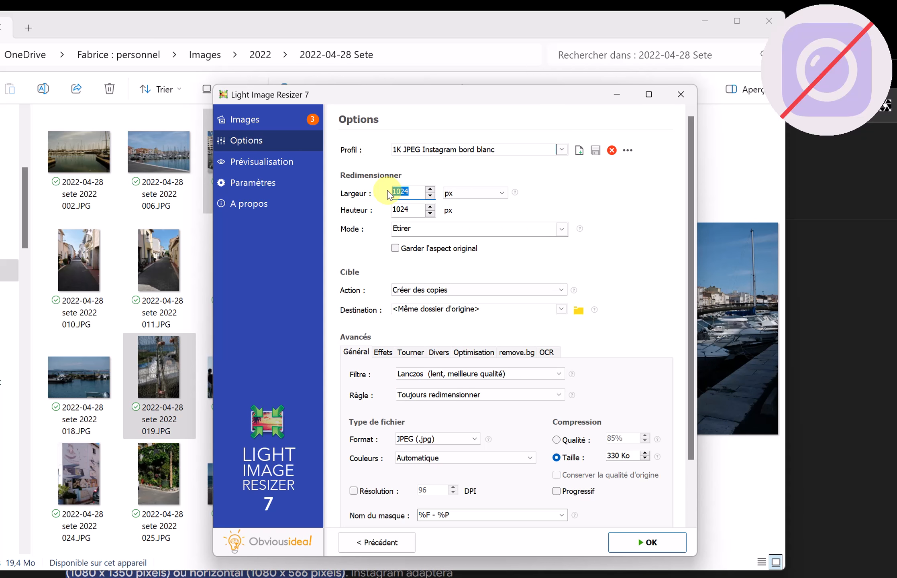
{"action": "type", "text": "1000"}
{"action": "left_click_drag", "start_coordinate": [407, 210], "coordinate": [388, 212]}
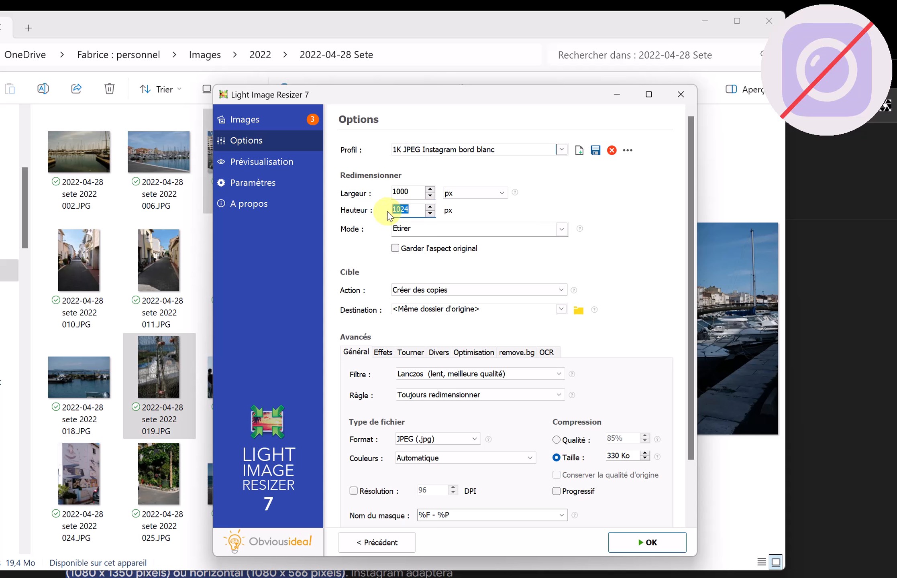
{"action": "type", "text": "1000"}
Set the resize mode to Centre with a white fill colour, and the compression target size to 500 Ko.
{"action": "left_click", "coordinate": [447, 234]}
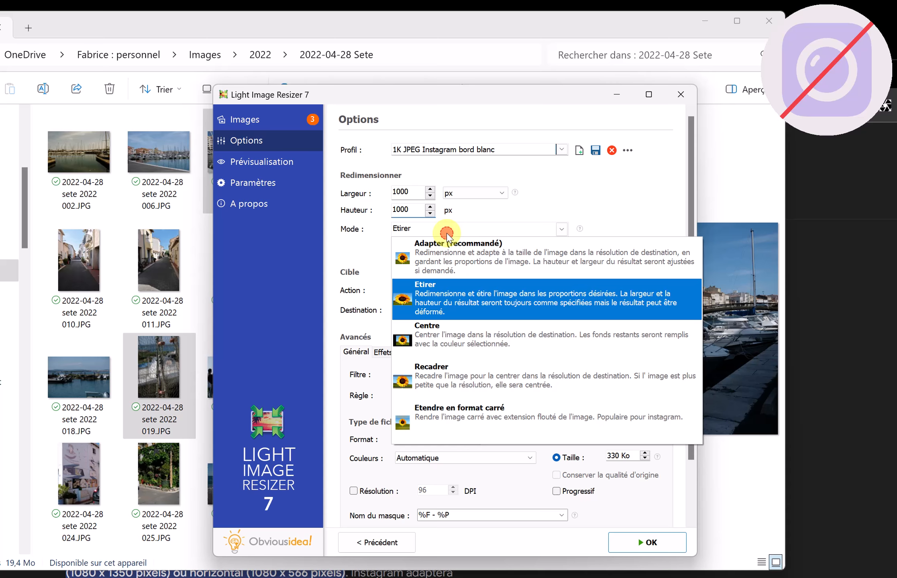
{"action": "left_click", "coordinate": [443, 342]}
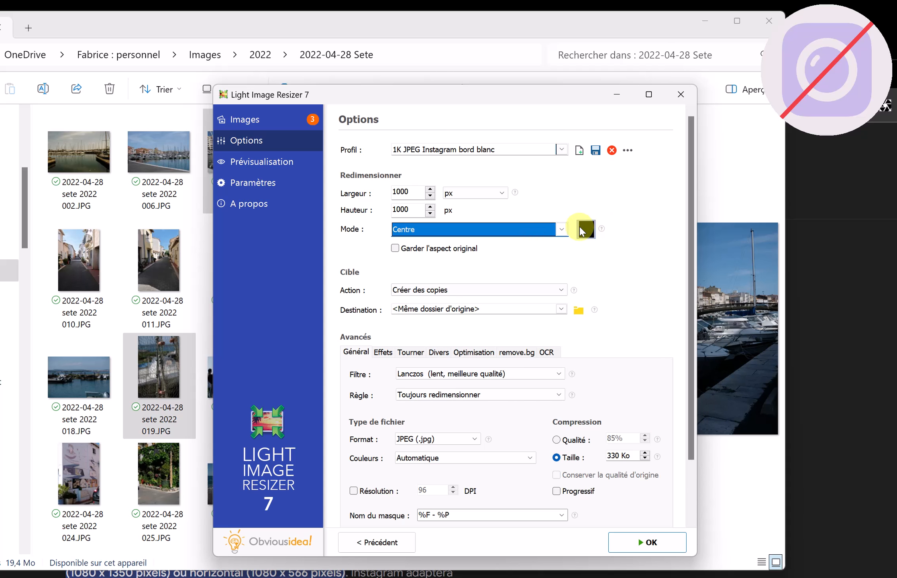
{"action": "left_click", "coordinate": [586, 232]}
{"action": "left_click", "coordinate": [673, 311]}
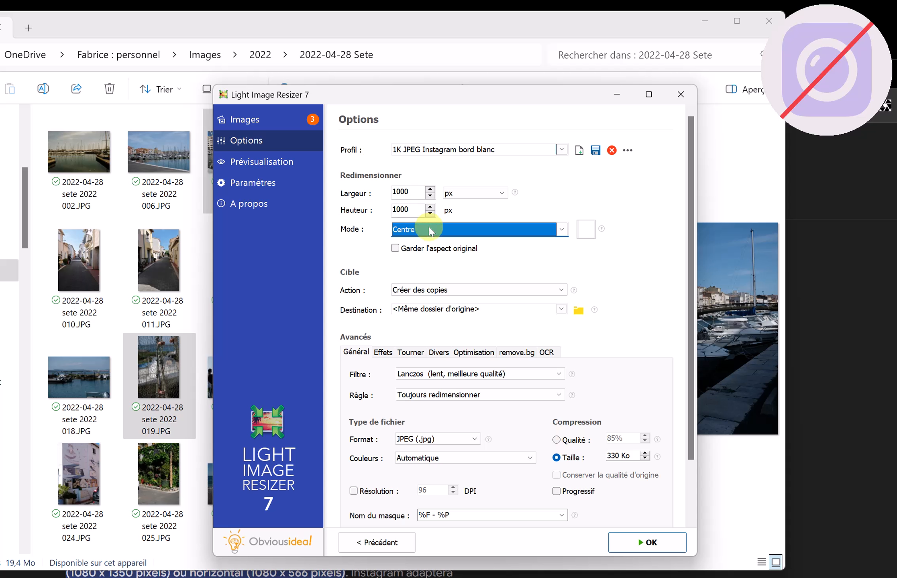
{"action": "left_click_drag", "start_coordinate": [621, 455], "coordinate": [602, 458]}
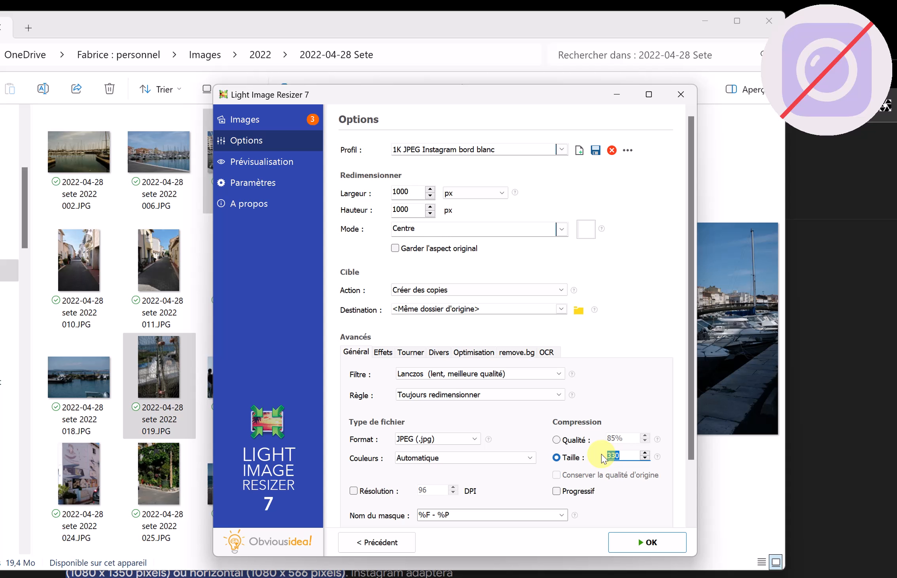
{"action": "type", "text": "500"}
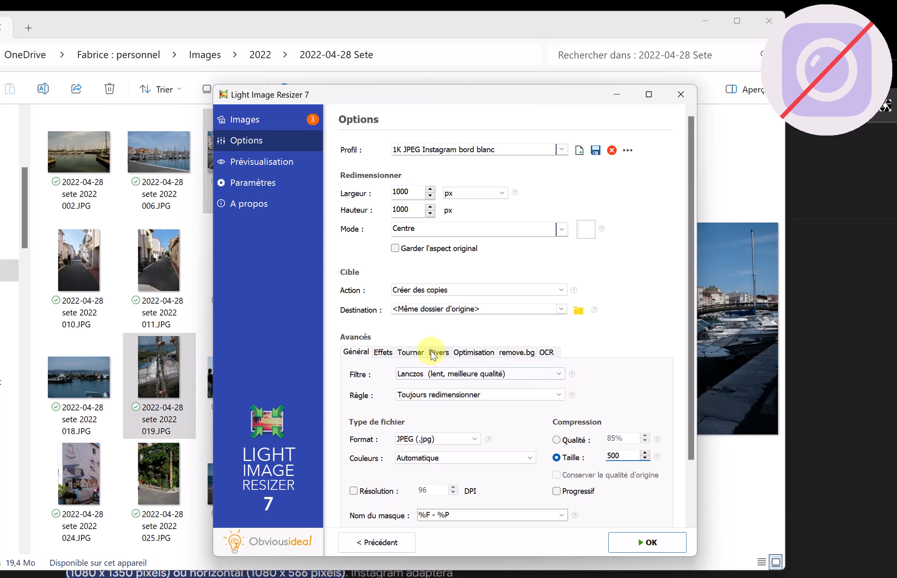
Enable the added border effect that enlarges the canvas and set its border colour to white.
{"action": "left_click", "coordinate": [382, 353]}
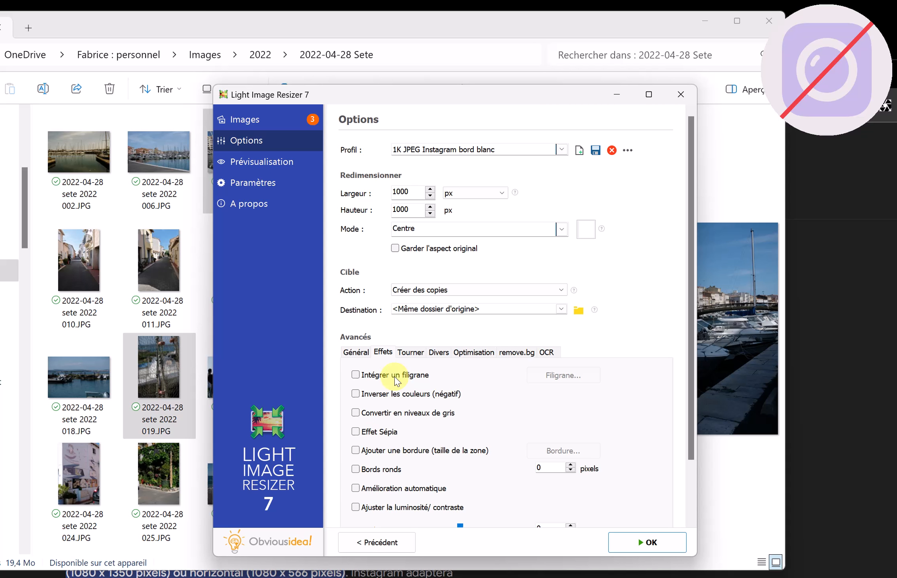
{"action": "left_click", "coordinate": [355, 451]}
{"action": "left_click", "coordinate": [579, 452]}
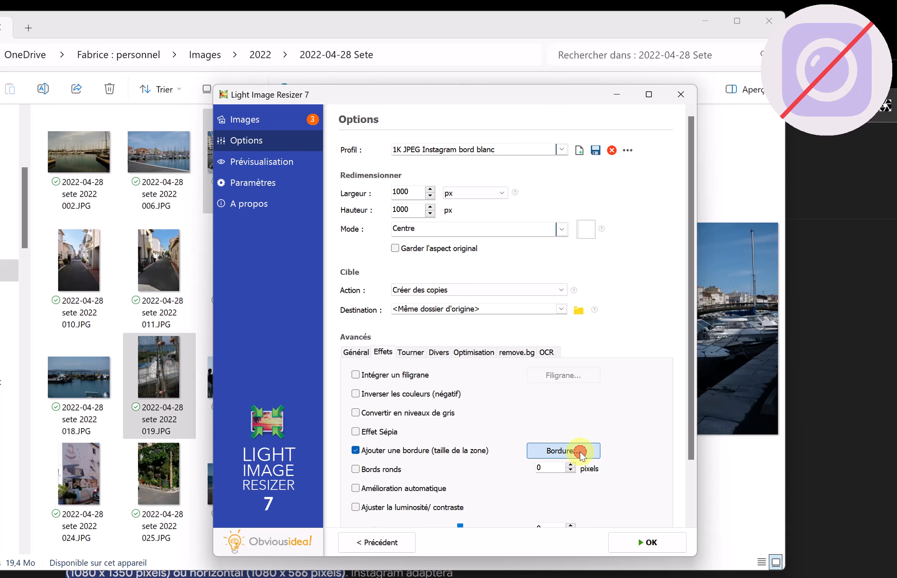
{"action": "double_click", "coordinate": [442, 270]}
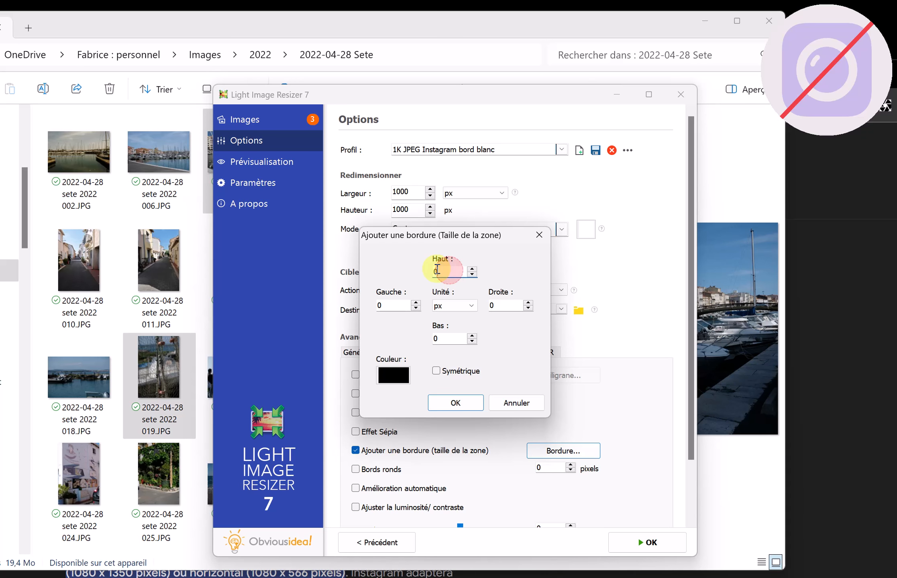
{"action": "left_click", "coordinate": [393, 374]}
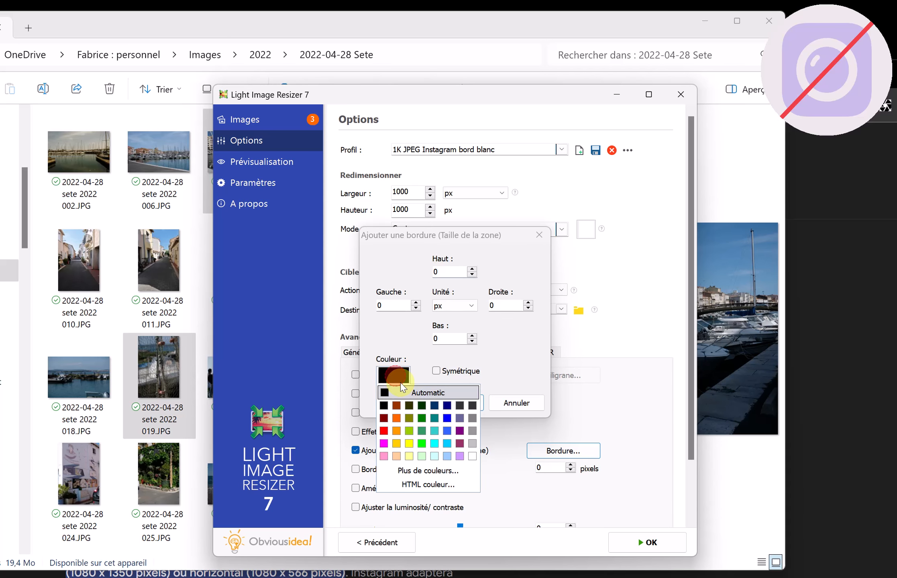
{"action": "left_click", "coordinate": [474, 457]}
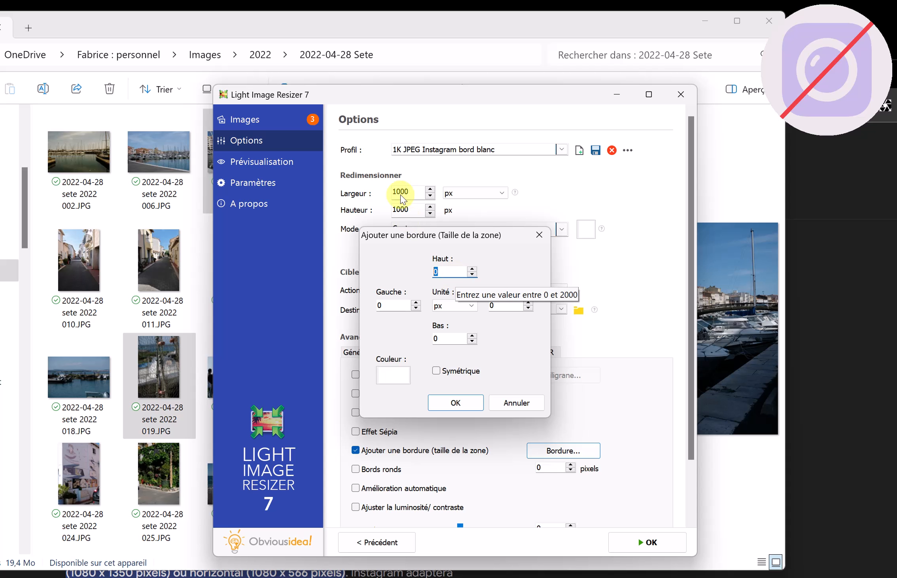
Set the top and bottom border widths to 40 px.
{"action": "type", "text": "400"}
{"action": "key", "text": "BackSpace"}
{"action": "left_click_drag", "start_coordinate": [449, 341], "coordinate": [435, 340]}
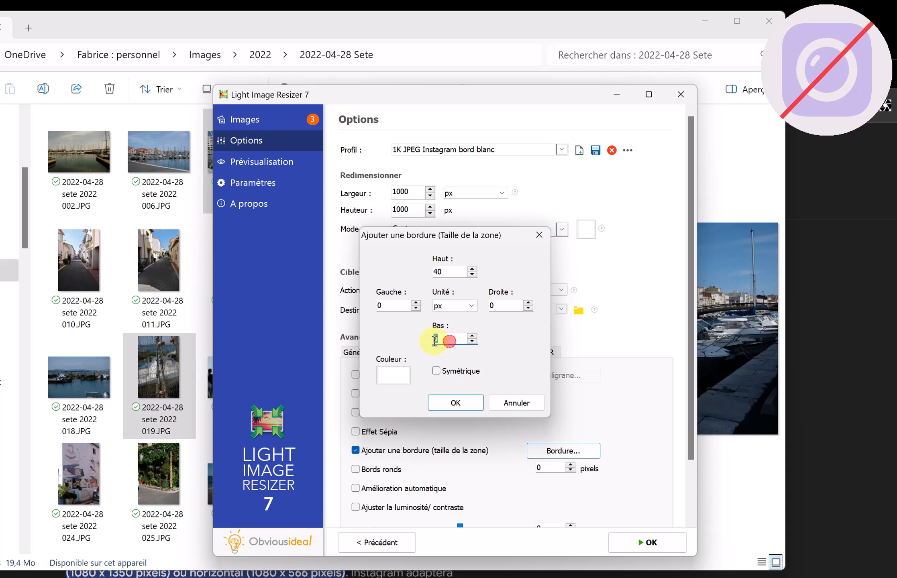
{"action": "type", "text": "4000"}
{"action": "key", "text": "BackSpace"}
{"action": "key", "text": "BackSpace"}
{"action": "key", "text": "BackSpace"}
{"action": "type", "text": "40"}
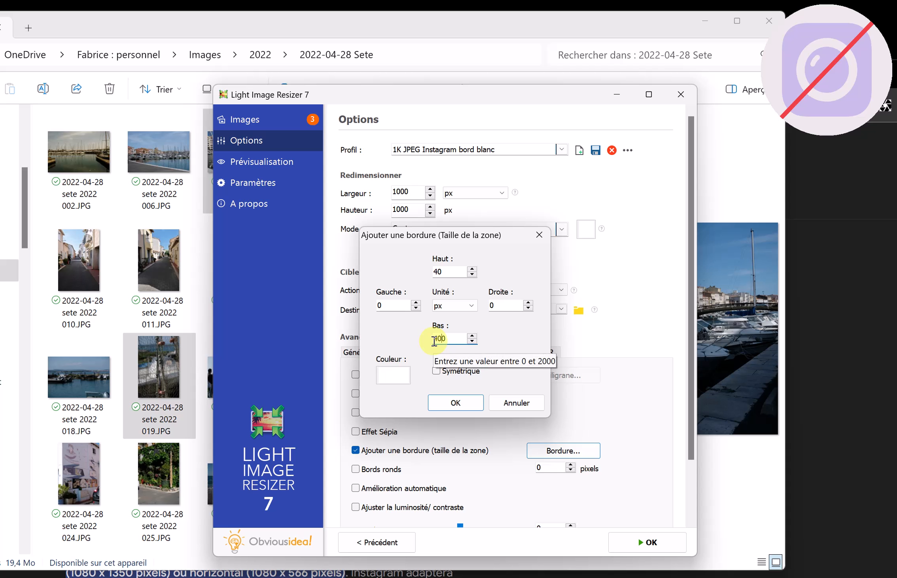
{"action": "key", "text": "Delete"}
Set the left and right border widths to 40 px and accept the border settings.
{"action": "left_click", "coordinate": [378, 304]}
{"action": "type", "text": "40"}
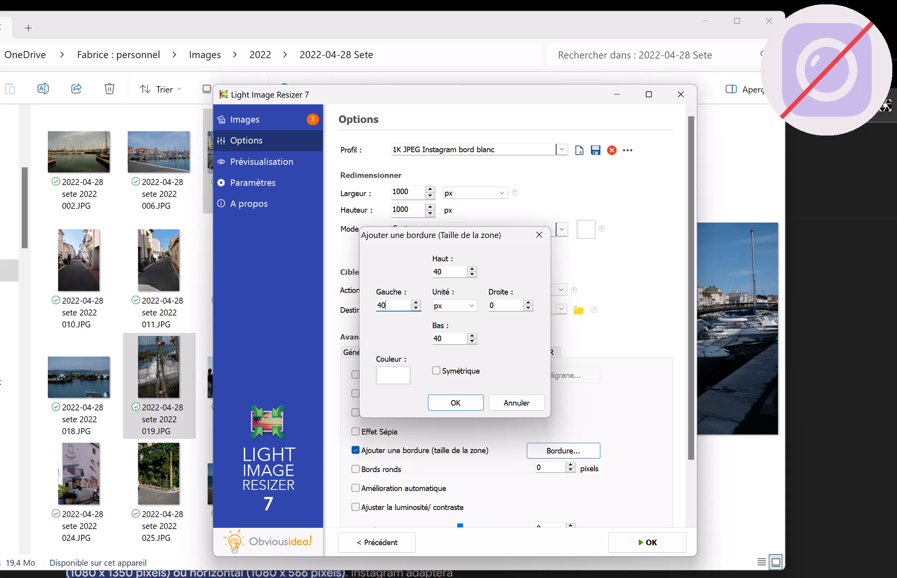
{"action": "left_click", "coordinate": [489, 305]}
{"action": "type", "text": "40"}
{"action": "left_click", "coordinate": [458, 403]}
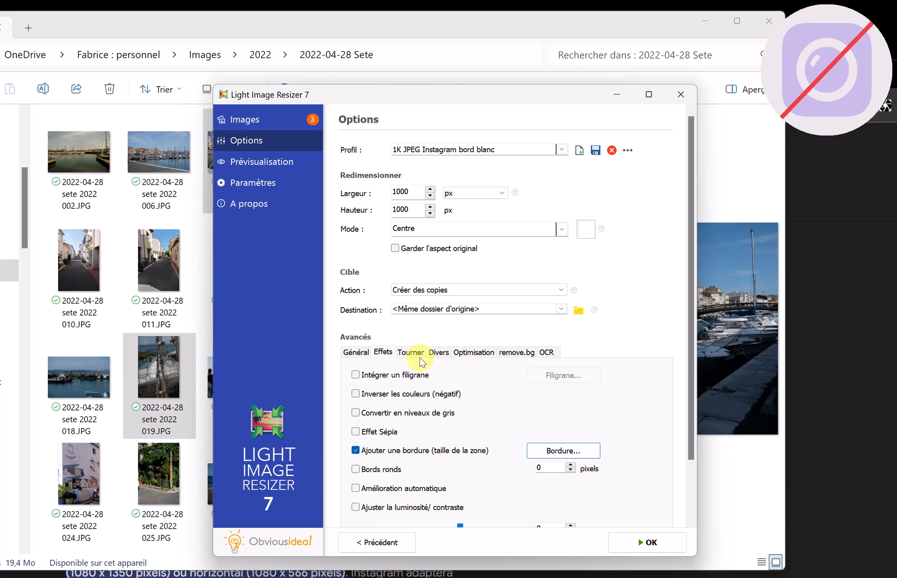
Enable automatic sharpness and JPEG compression optimisation for the profile.
{"action": "left_click", "coordinate": [473, 352]}
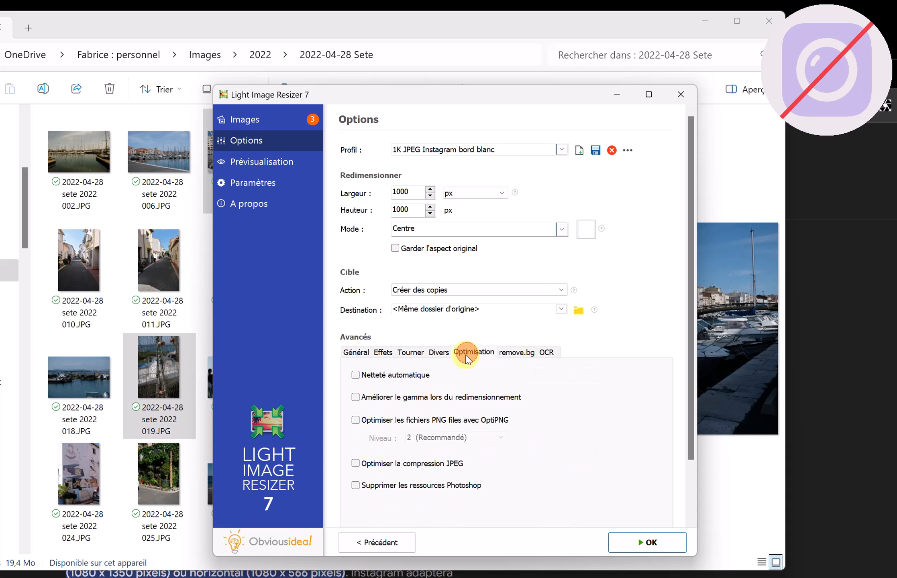
{"action": "left_click", "coordinate": [356, 374]}
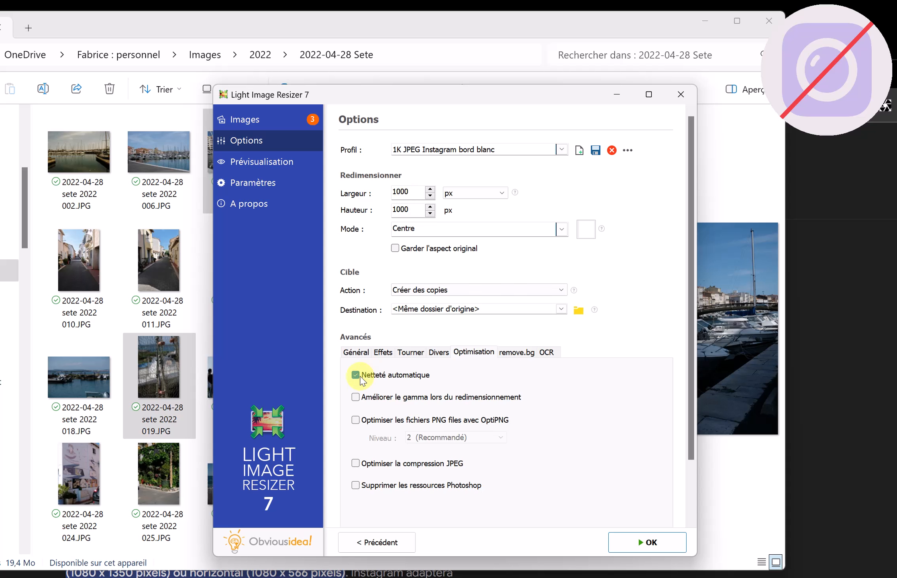
{"action": "left_click", "coordinate": [355, 464]}
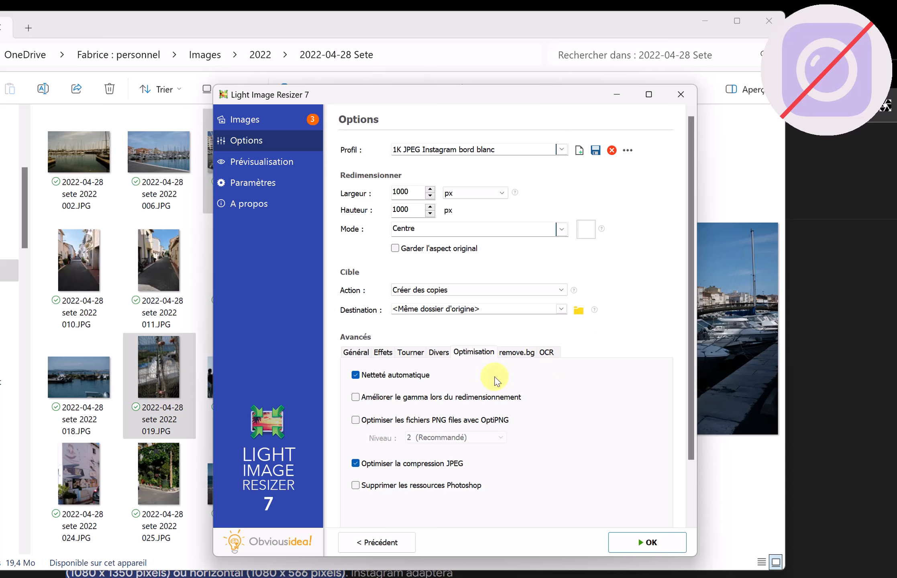
Preview the bordered output of each of the three selected photos against its original, then close the preview.
{"action": "left_click", "coordinate": [281, 165]}
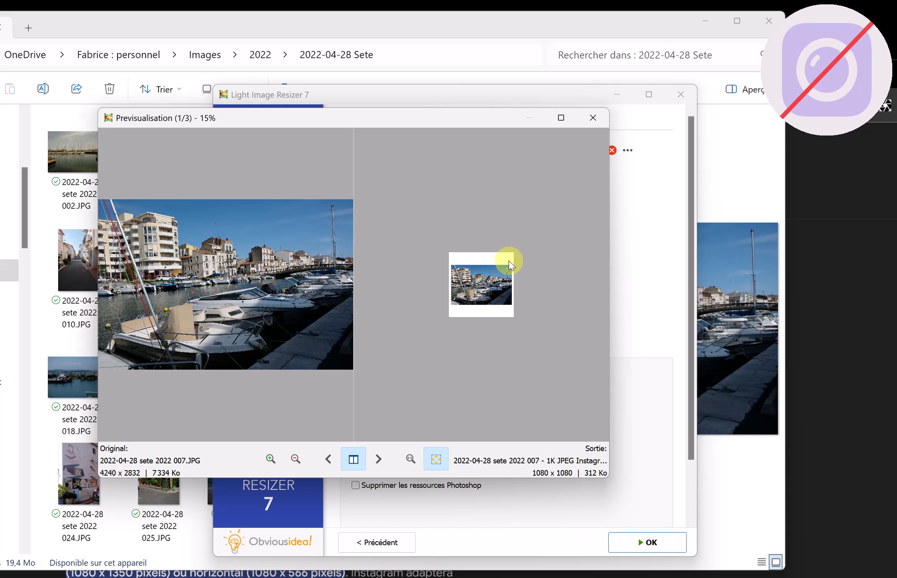
{"action": "left_click", "coordinate": [379, 459]}
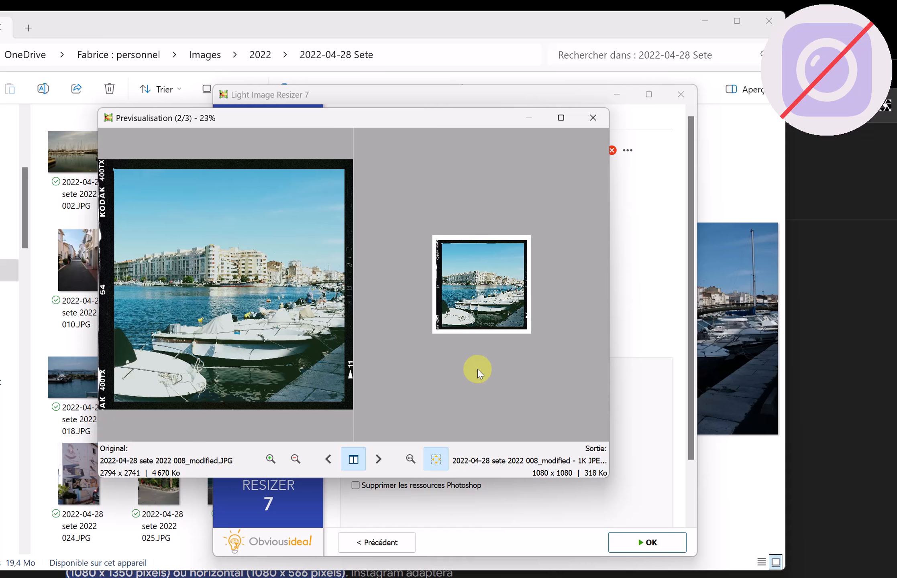
{"action": "left_click", "coordinate": [377, 460]}
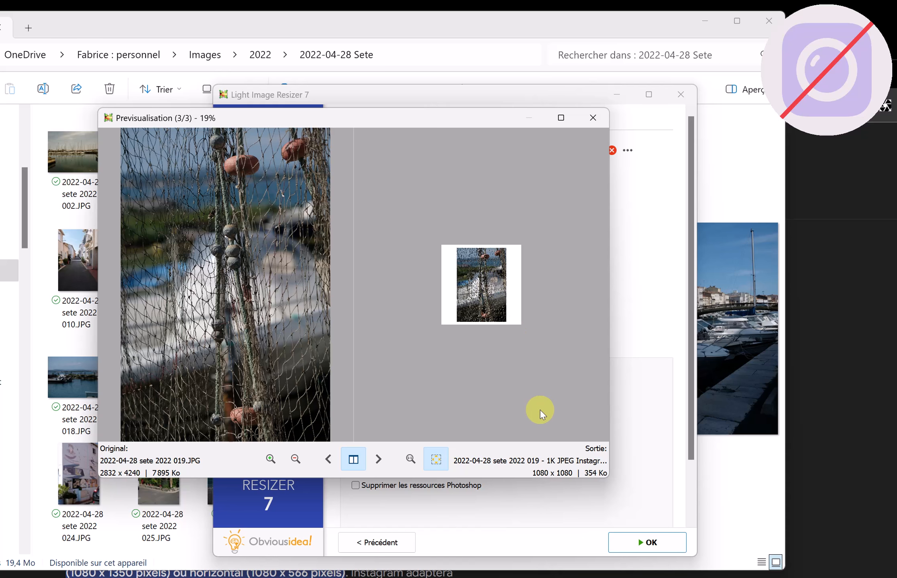
{"action": "left_click", "coordinate": [592, 119]}
Save the changes to the "1K JPEG Instagram bord blanc" profile and process the selected photos with it.
{"action": "left_click", "coordinate": [595, 152]}
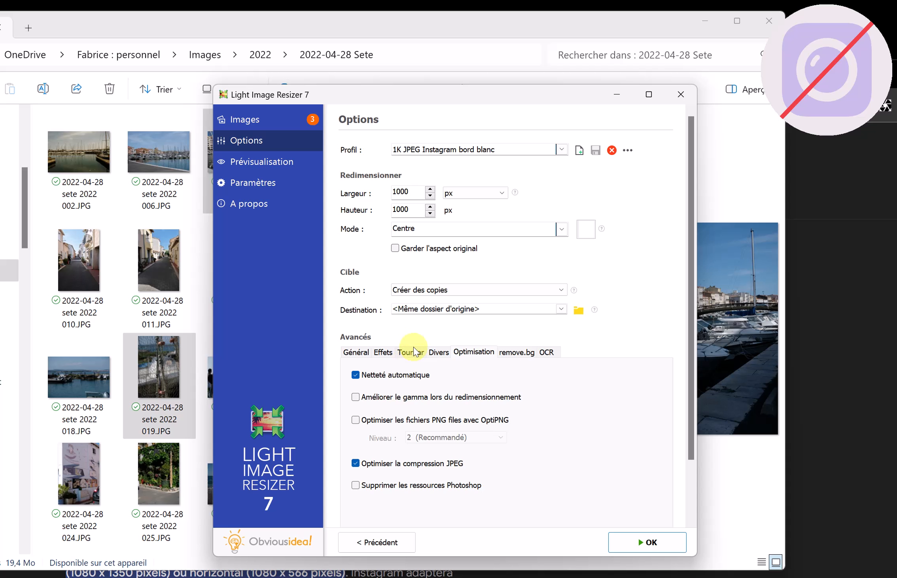
{"action": "left_click", "coordinate": [637, 537]}
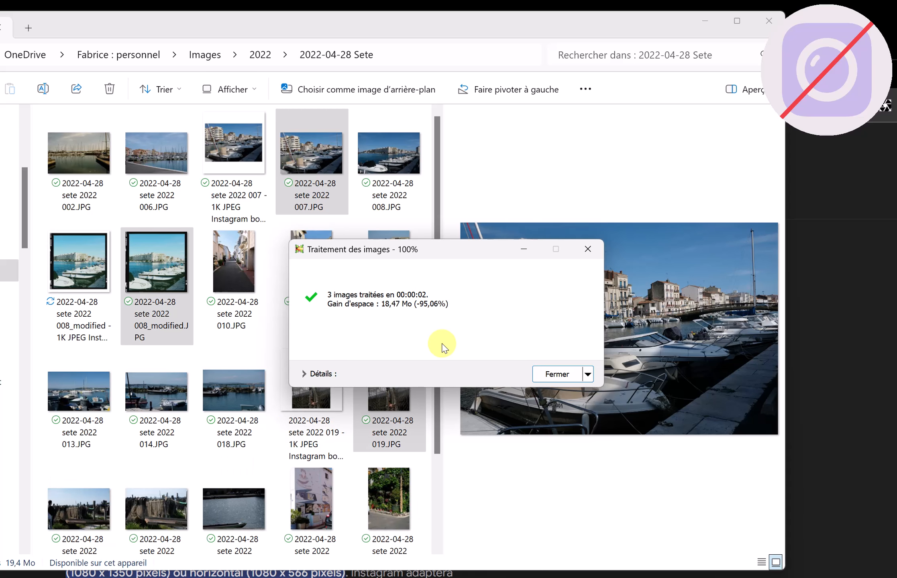
{"action": "left_click", "coordinate": [543, 378]}
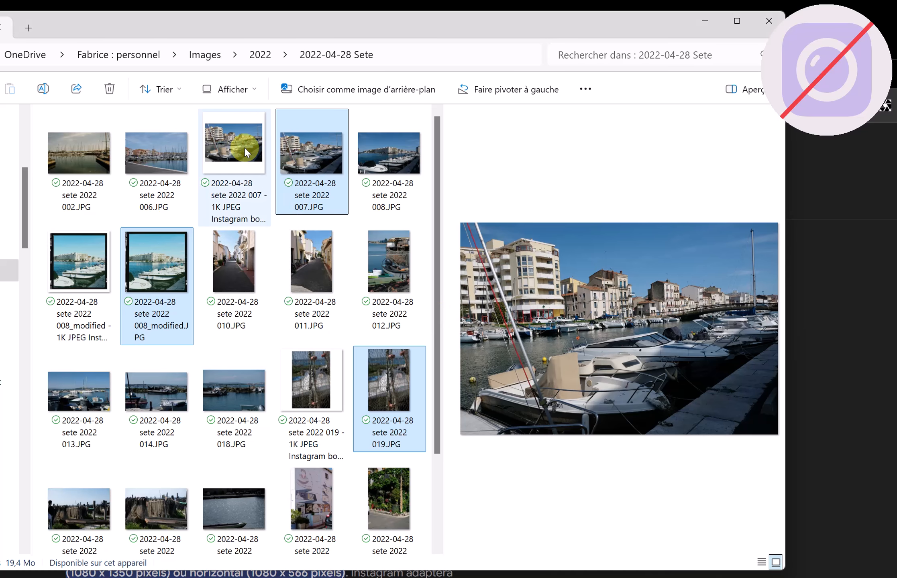
Compare the bordered copy of photo 007 with its original in the folder, checking the copy's dimensions and file size.
{"action": "left_click", "coordinate": [251, 158]}
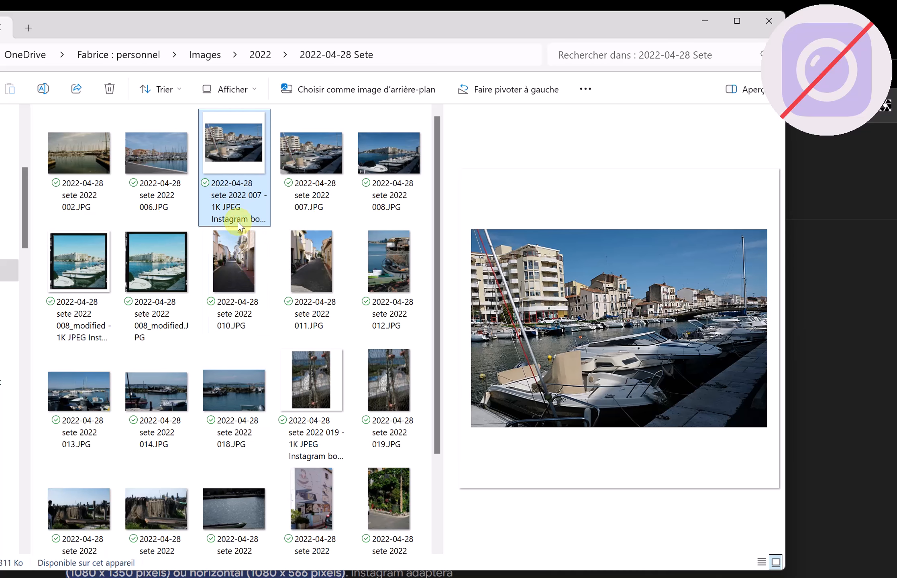
{"action": "mouse_move", "coordinate": [229, 216]}
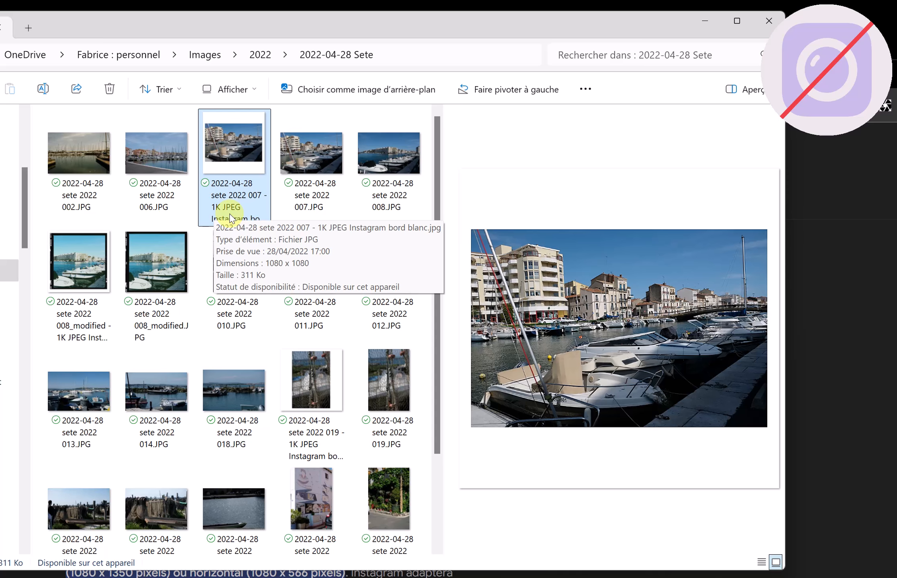
{"action": "left_click", "coordinate": [313, 161]}
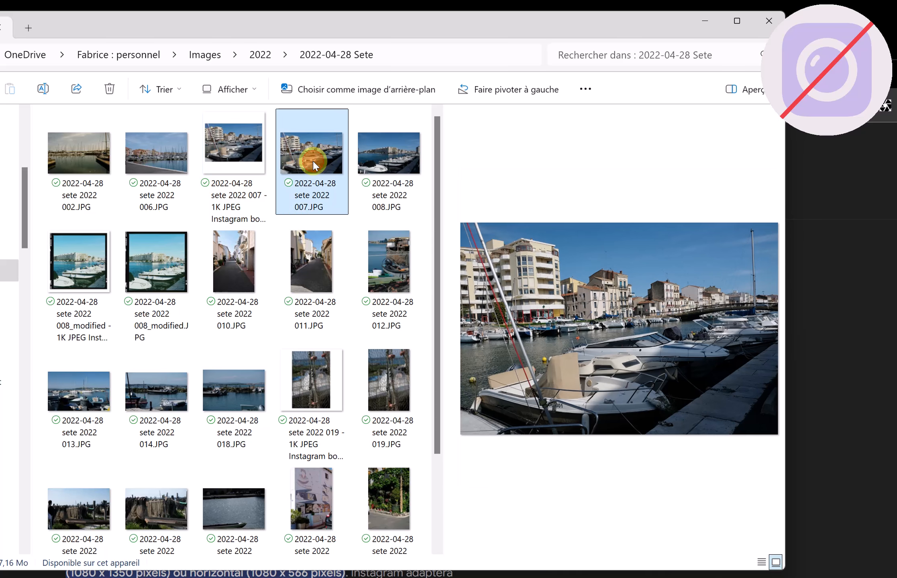
{"action": "mouse_move", "coordinate": [295, 163]}
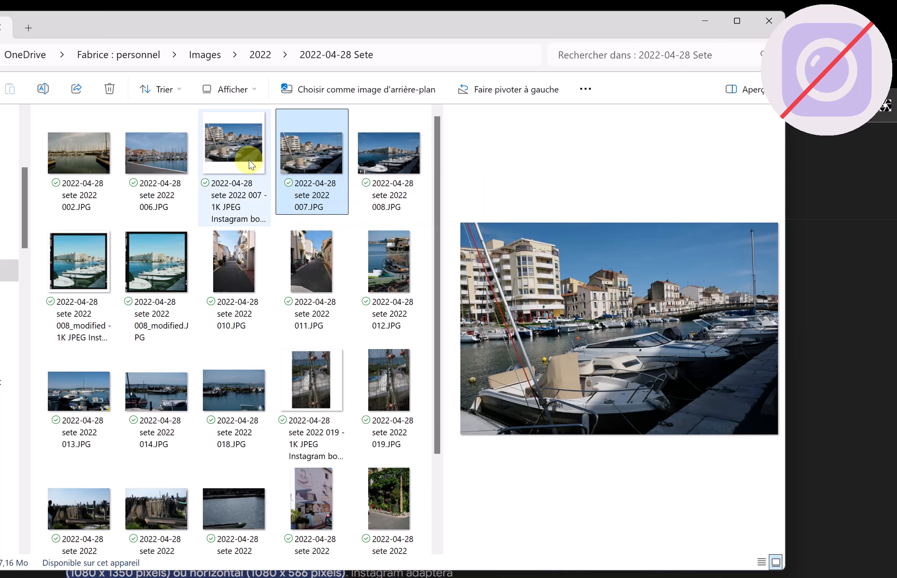
{"action": "mouse_move", "coordinate": [250, 163]}
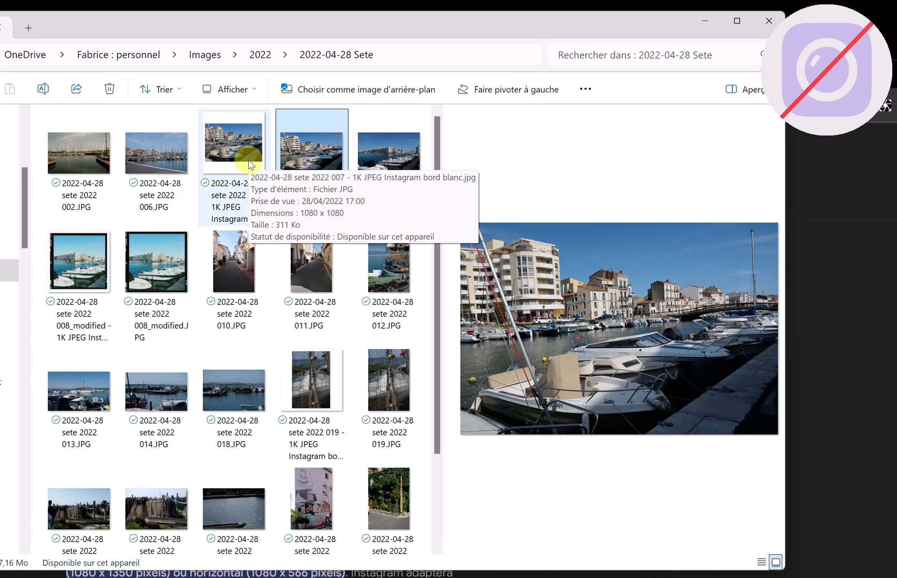